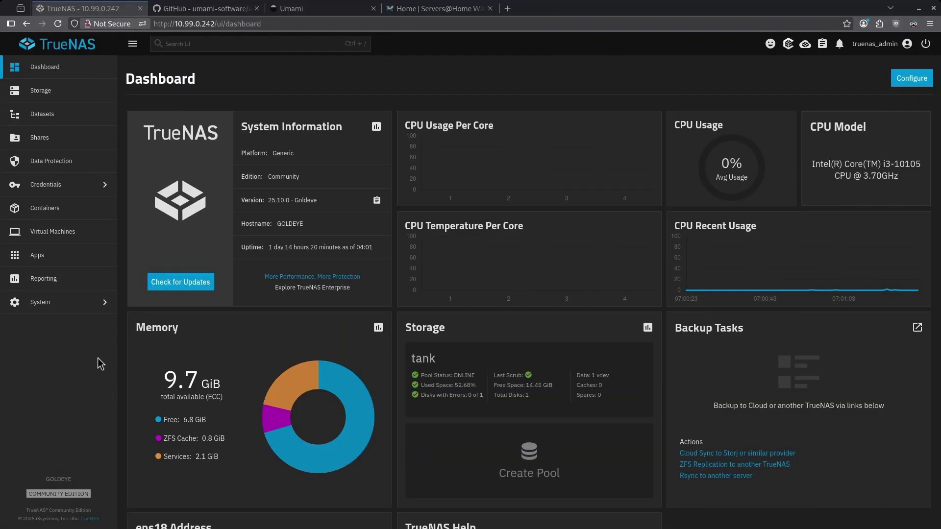
# - Create a dataset named umami under tank/configs, skipping the ACL setup
pyautogui.click(90, 112)
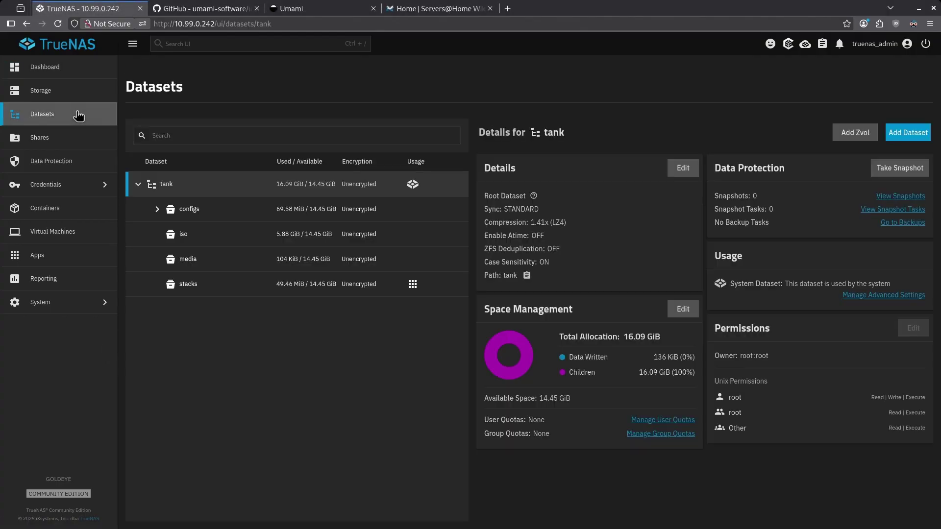
pyautogui.click(201, 211)
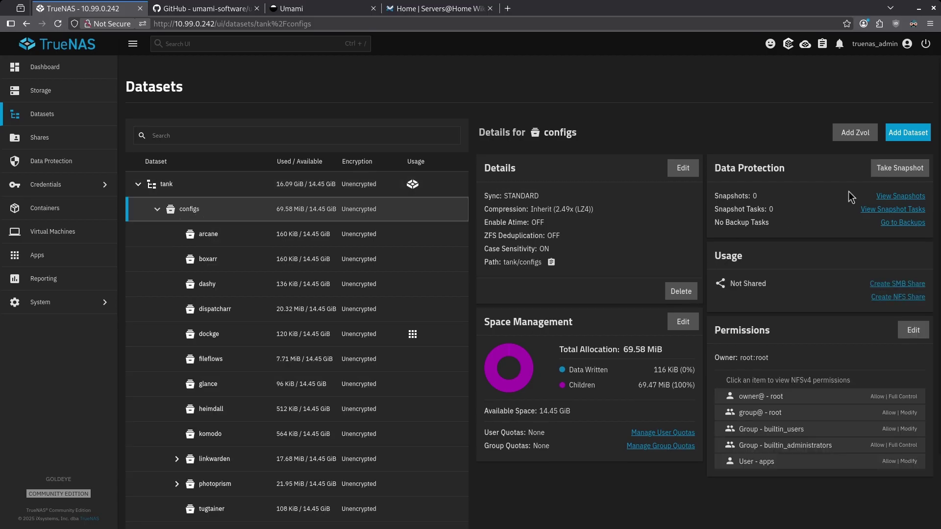
pyautogui.click(902, 137)
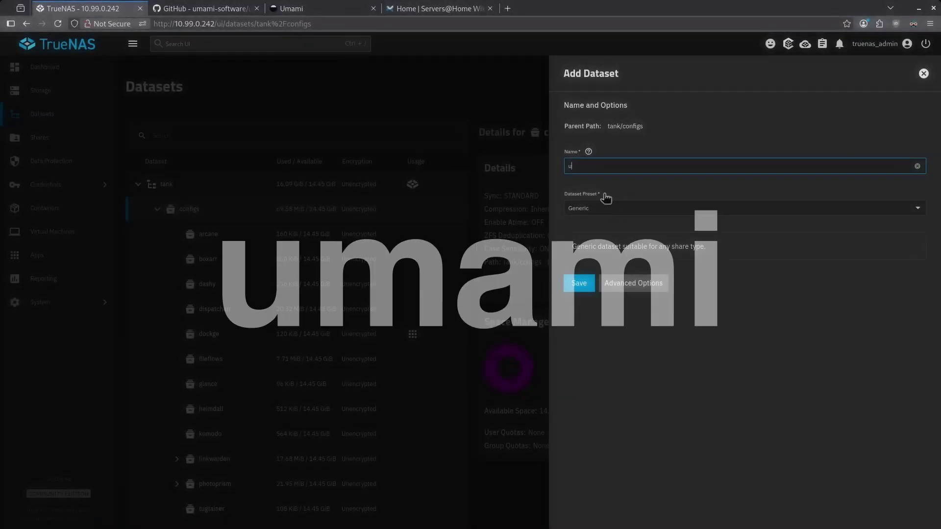
pyautogui.click(586, 284)
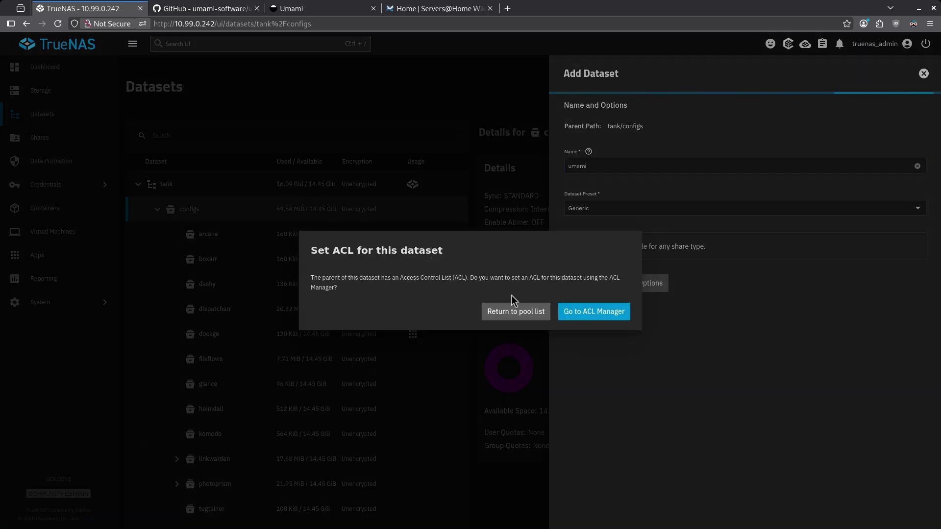
pyautogui.click(524, 313)
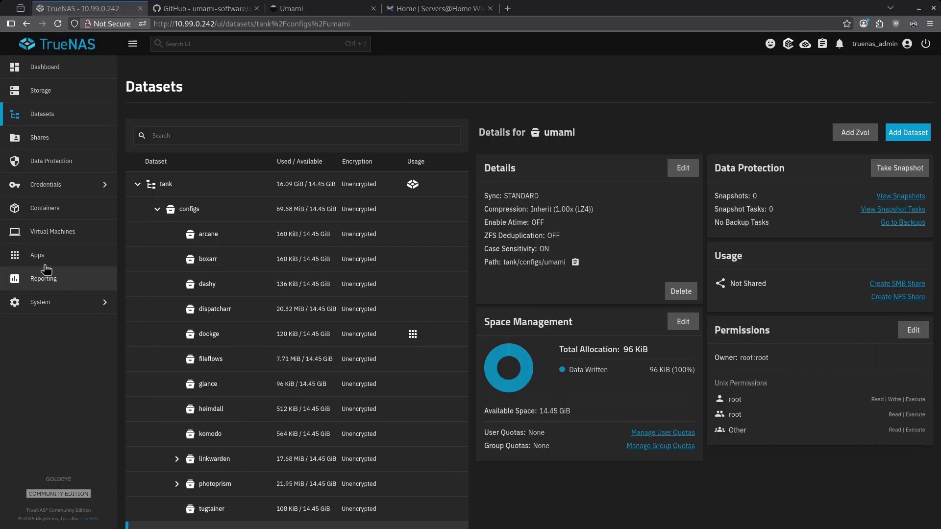
# - Find Umami in the Discover Apps catalogue and start its installation
pyautogui.click(36, 255)
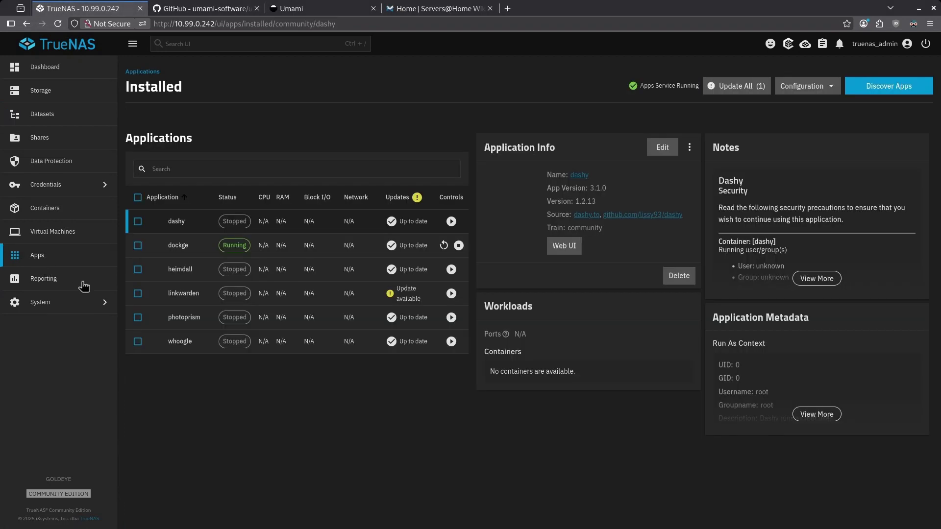
pyautogui.click(884, 92)
pyautogui.click(170, 137)
pyautogui.write('umami')
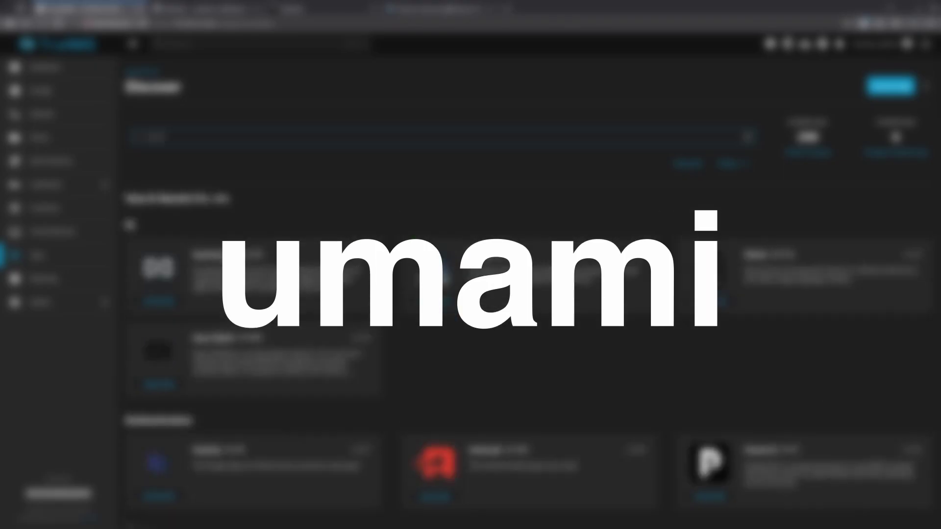
pyautogui.click(221, 258)
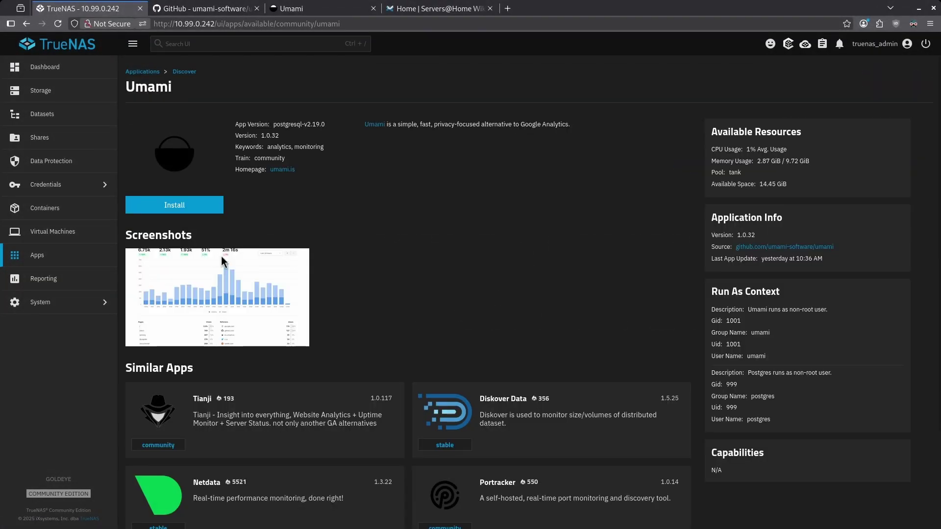
pyautogui.click(198, 206)
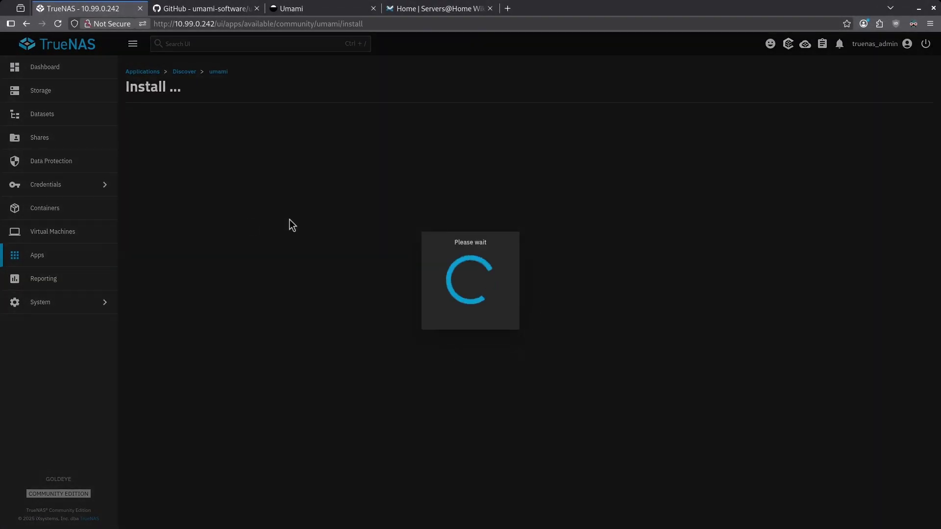
# - Enter the database password and the app secret
pyautogui.scroll(-3, 178, 249)
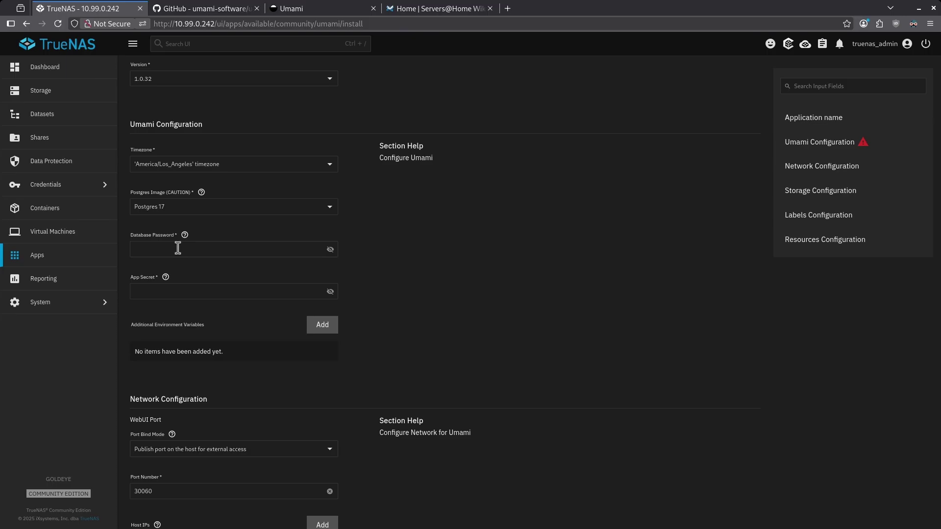
pyautogui.click(167, 243)
pyautogui.write('••••••••••')
pyautogui.press('Tab')
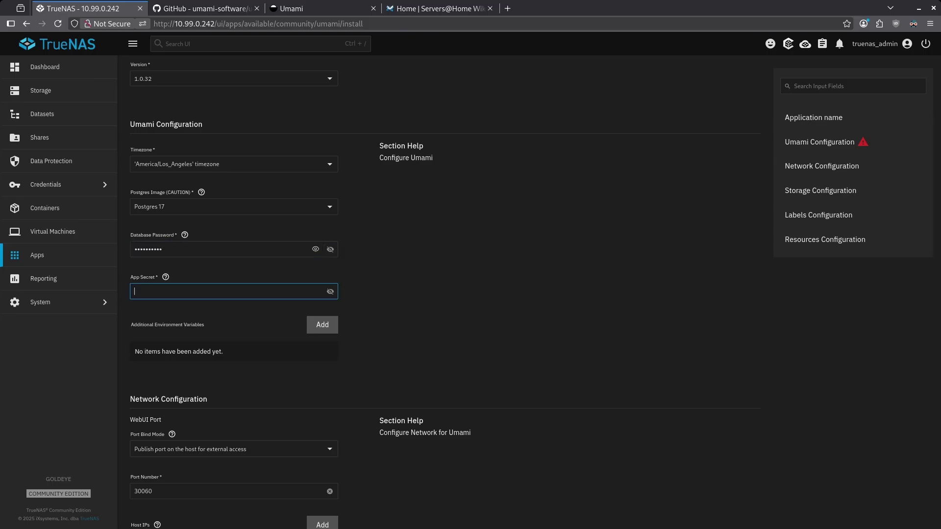
pyautogui.write('••••••••••')
# - Set the web UI port to 3002
pyautogui.scroll(-2, 196, 294)
pyautogui.scroll(-5, 186, 270)
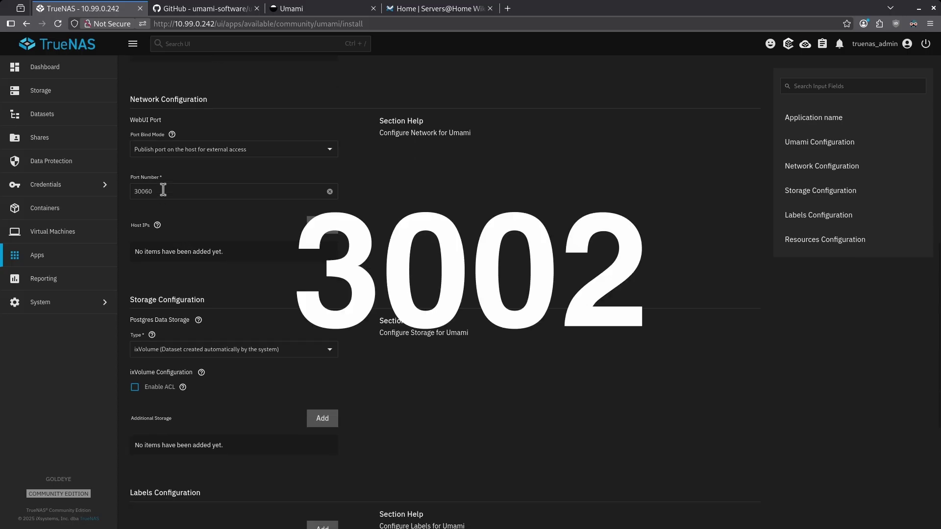
pyautogui.click(163, 190)
pyautogui.press('BackSpace')
pyautogui.press('BackSpace')
pyautogui.press('BackSpace')
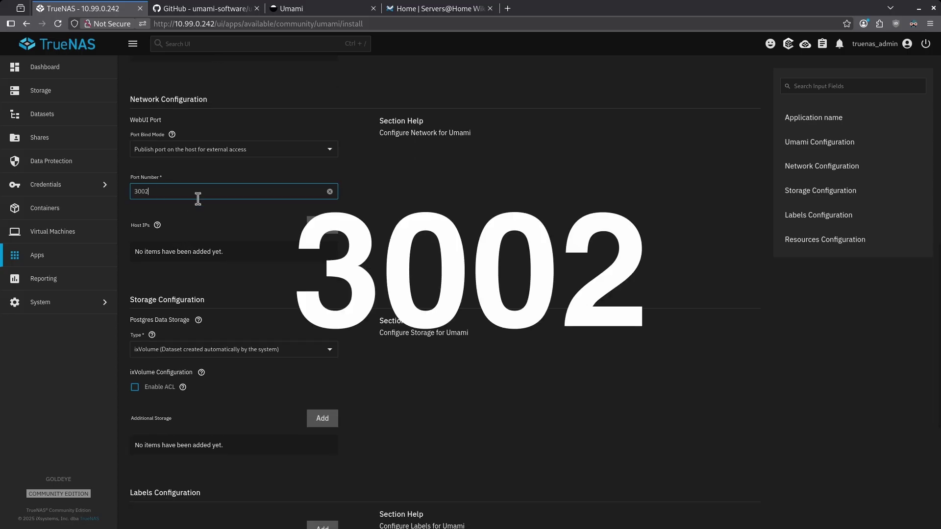
pyautogui.scroll(-2, 209, 208)
pyautogui.moveTo(137, 221); pyautogui.dragTo(181, 222)
# - Store Postgres data at host path /mnt/tank/configs/umami with automatic permissions, then install
pyautogui.click(177, 249)
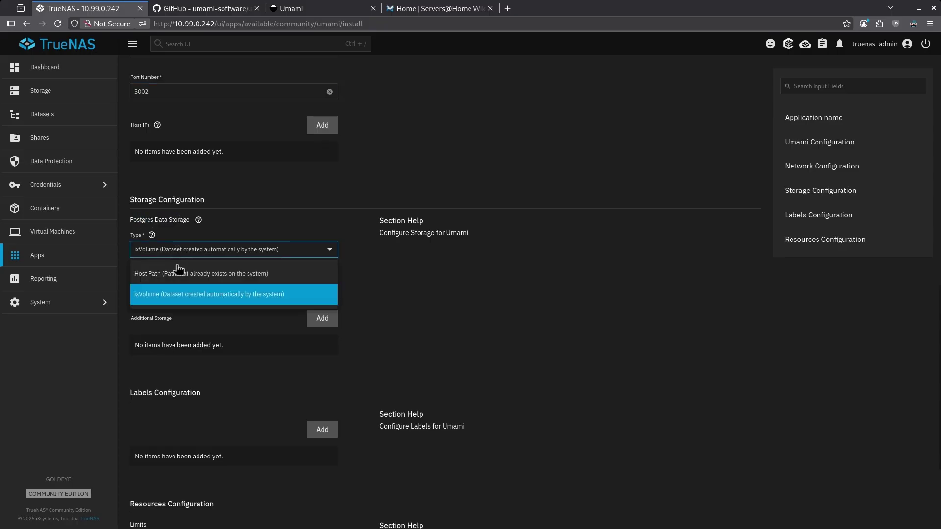
pyautogui.click(188, 292)
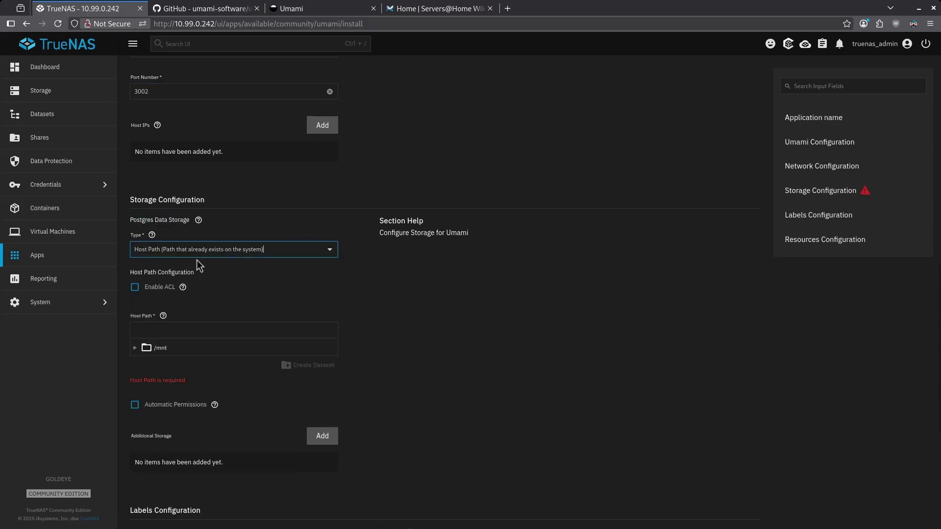
pyautogui.click(134, 348)
pyautogui.scroll(-3, 214, 432)
pyautogui.click(205, 437)
pyautogui.scroll(-3, 383, 378)
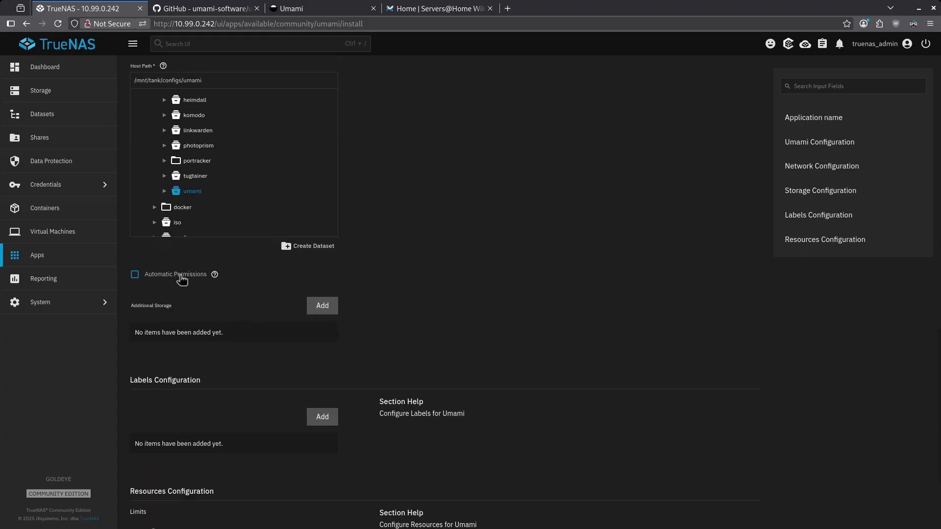
pyautogui.click(135, 275)
pyautogui.scroll(-3, 379, 282)
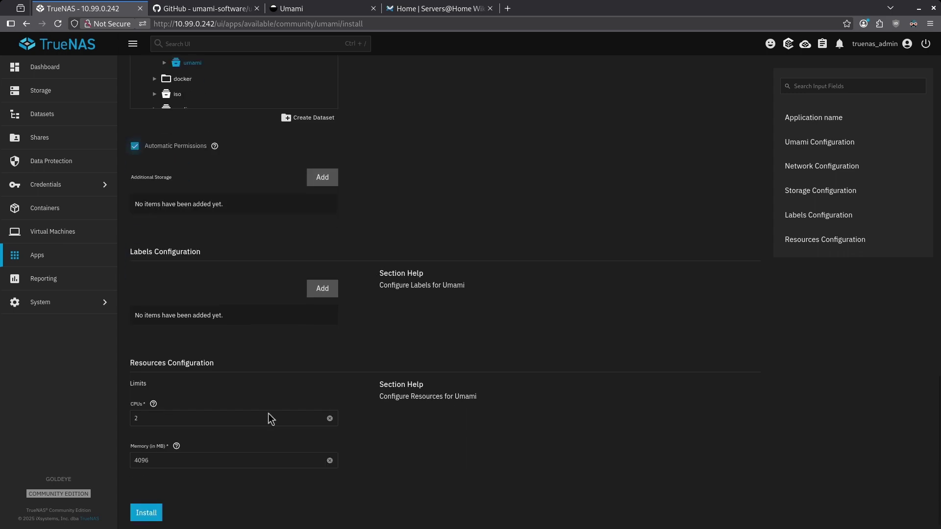
pyautogui.click(156, 513)
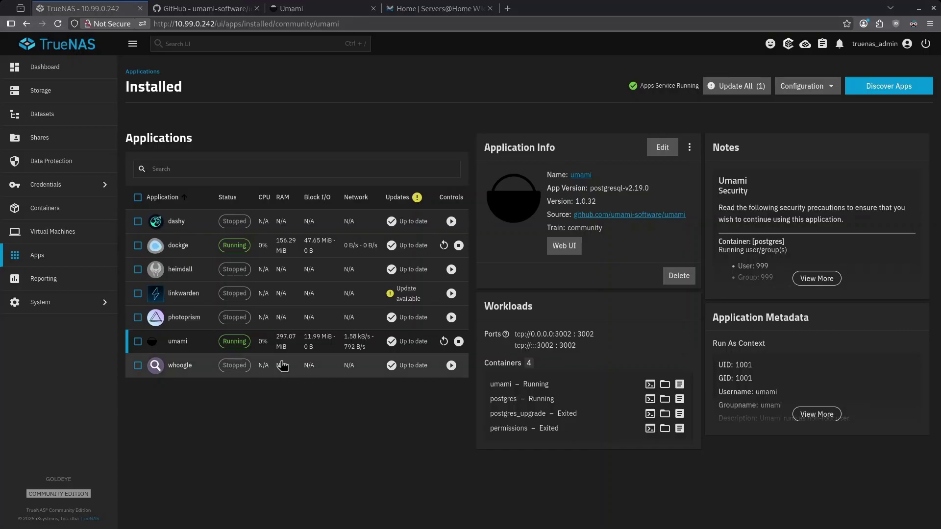
# - Open the wiki's Umami guide and copy its Docker Compose file
pyautogui.click(416, 10)
pyautogui.click(398, 51)
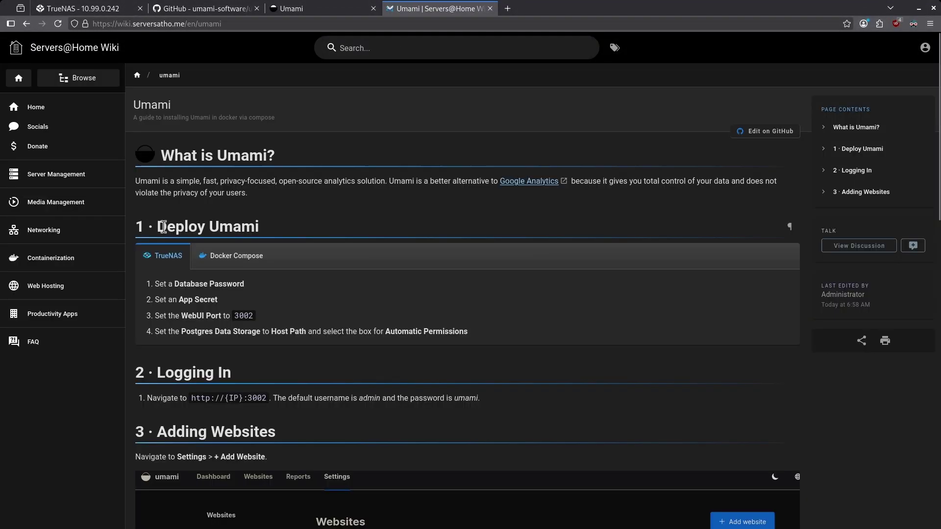
pyautogui.click(231, 266)
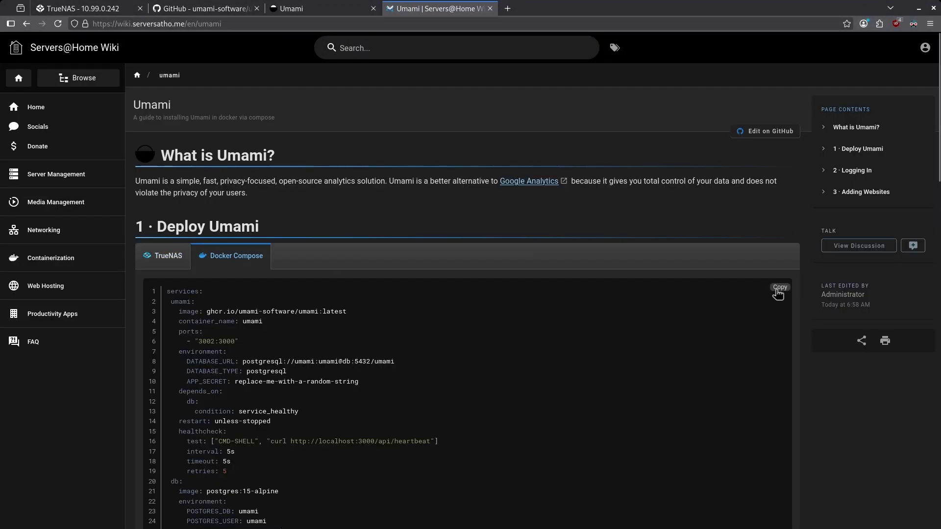
pyautogui.click(776, 288)
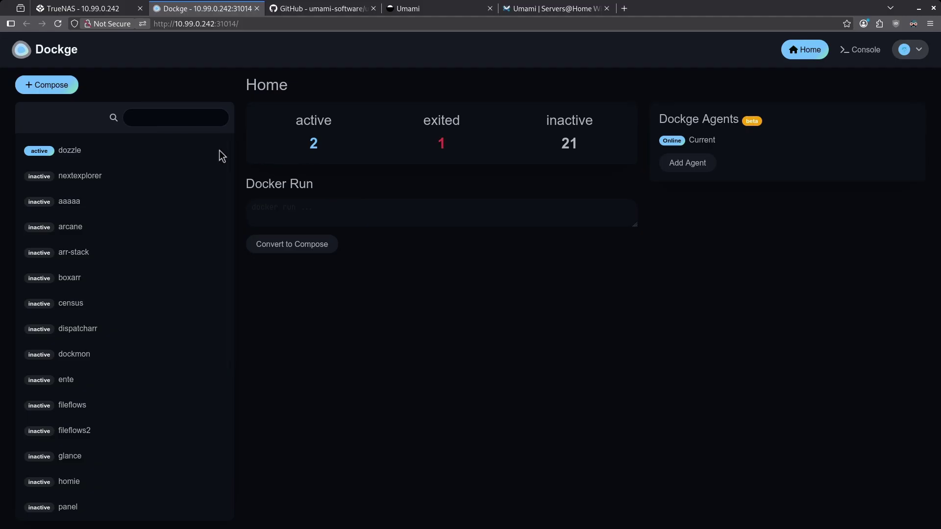
# - Create a stack named umami, paste the Umami compose file over the sample, and deploy it
pyautogui.click(57, 87)
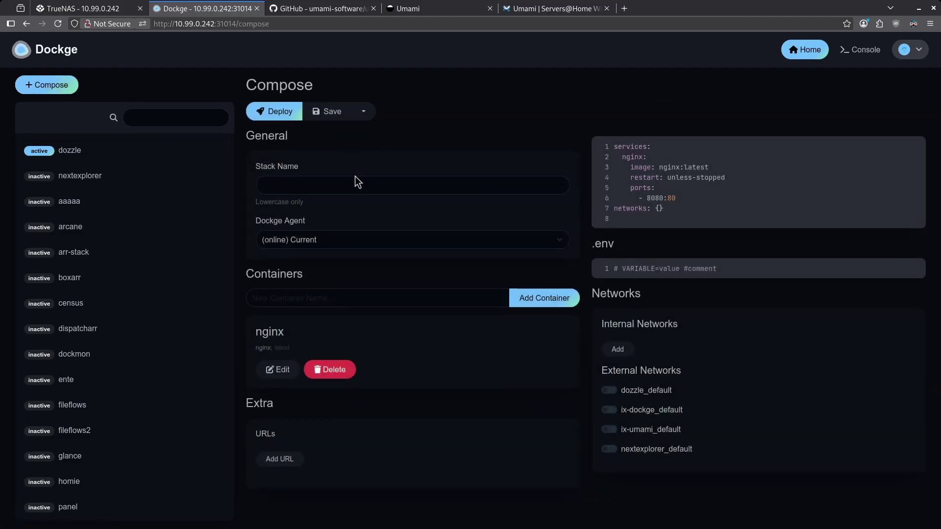
pyautogui.click(357, 182)
pyautogui.write('umami')
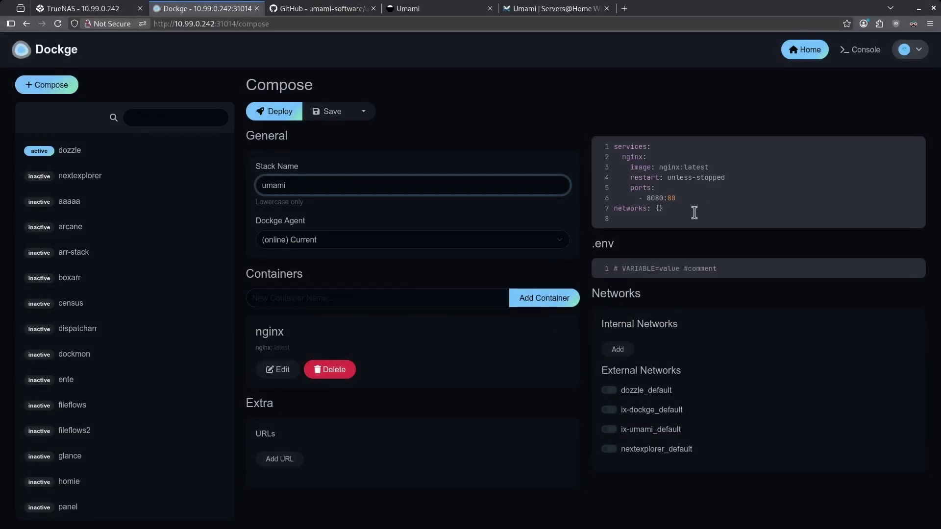
pyautogui.moveTo(693, 212); pyautogui.dragTo(607, 146)
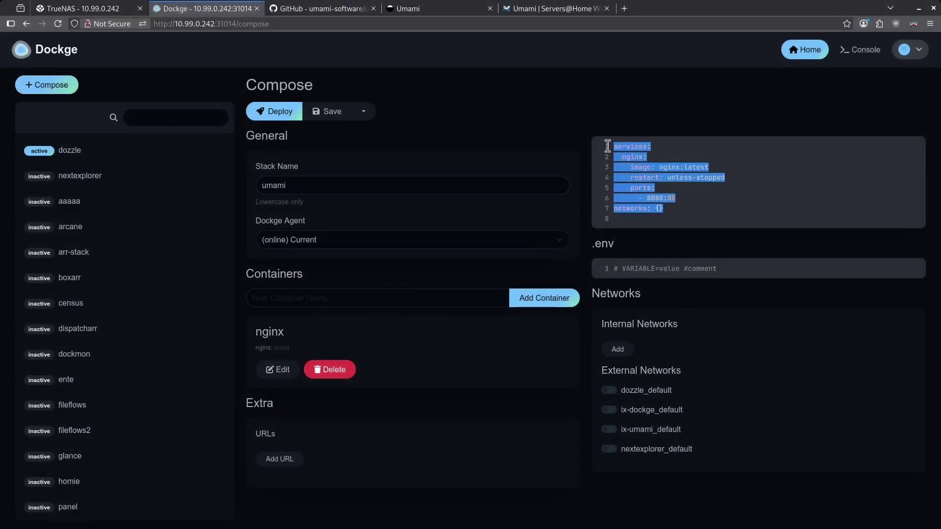
pyautogui.hotkey('ctrl', 'v')
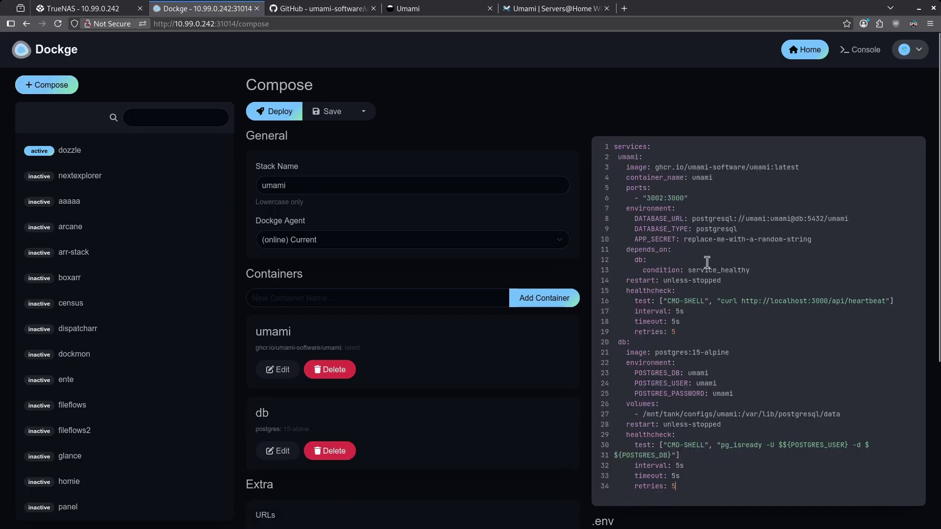
pyautogui.moveTo(687, 242); pyautogui.dragTo(805, 240)
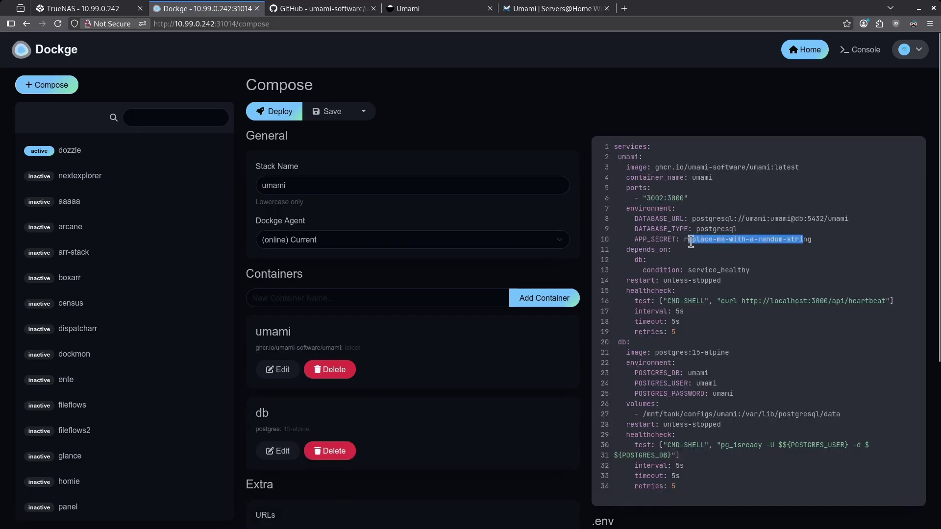
pyautogui.press('Right')
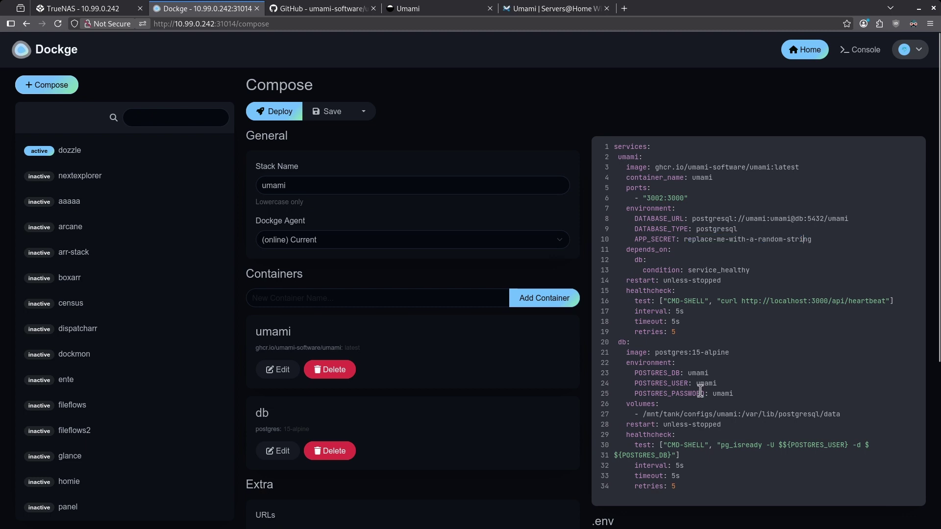
pyautogui.click(283, 112)
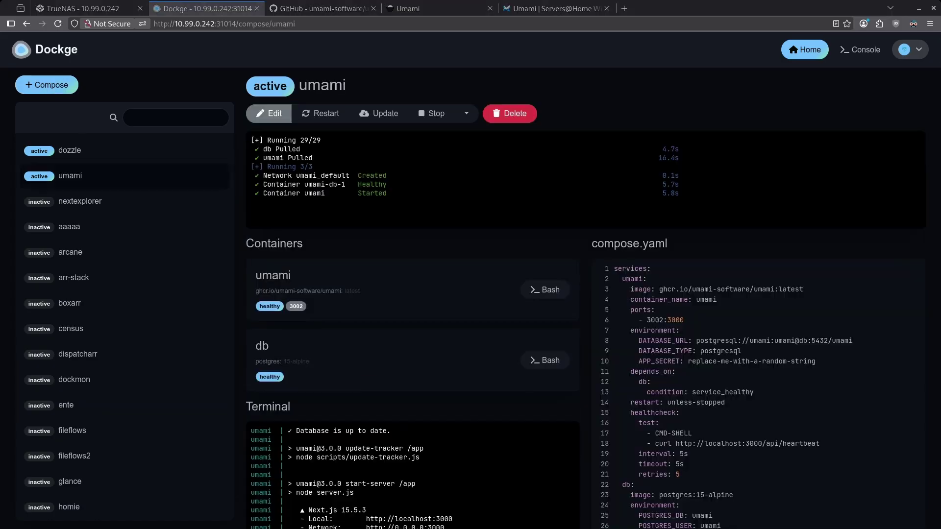
# - Open Umami on port 3002 and load the site root instead of the login page
pyautogui.click(296, 307)
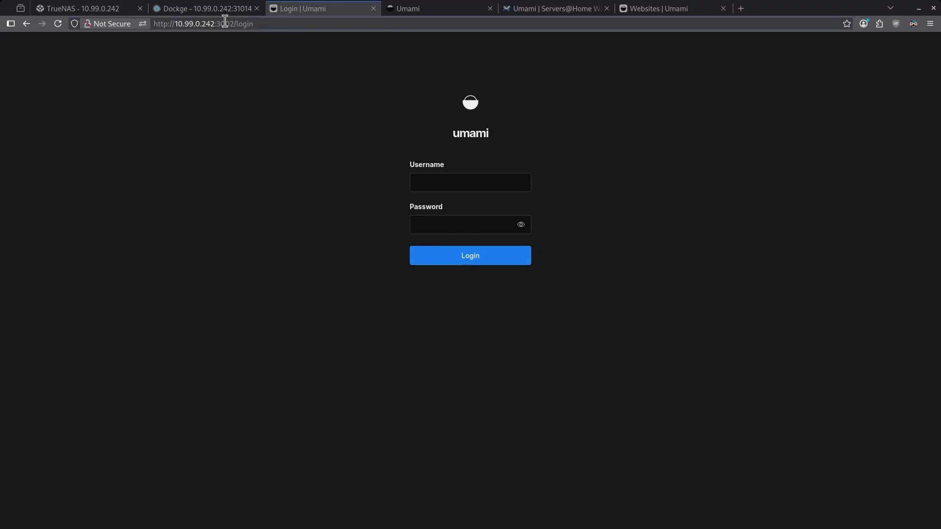
pyautogui.doubleClick(241, 24)
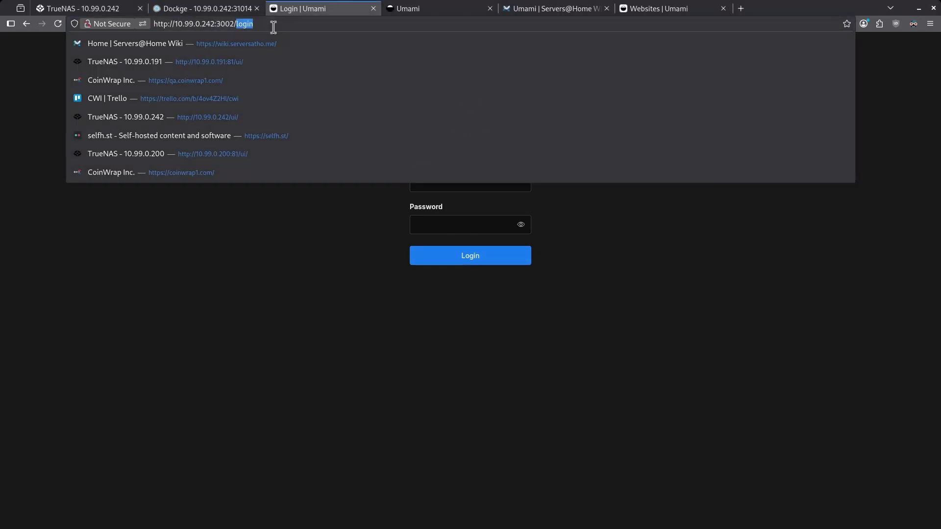
pyautogui.press('BackSpace')
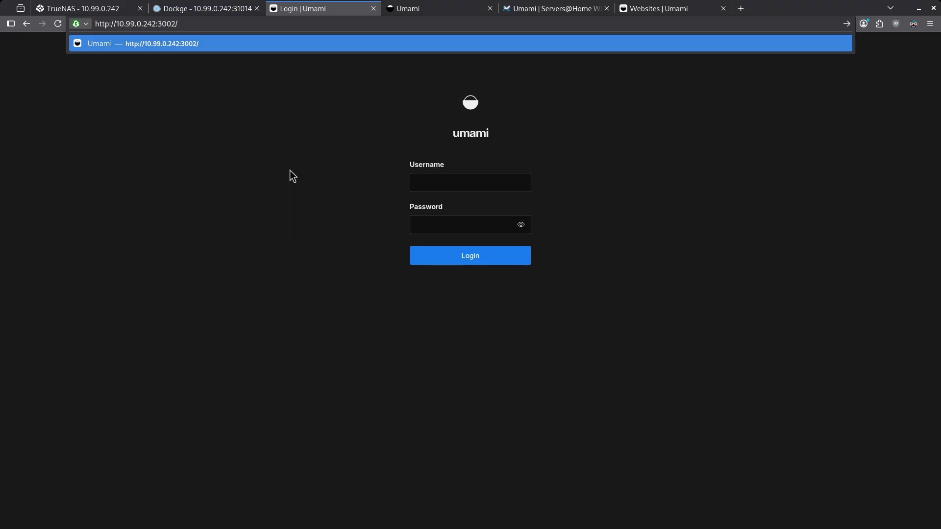
pyautogui.press('Return')
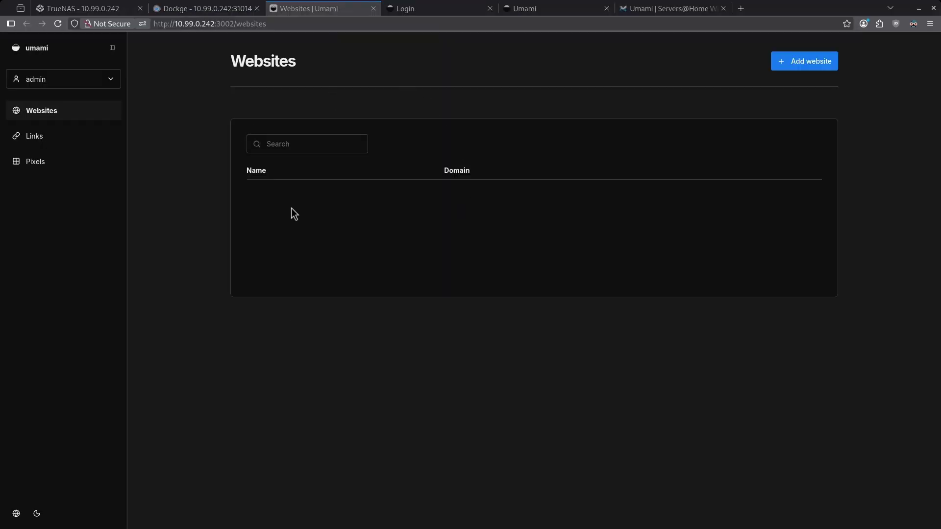
# - Look at the Links and Pixels pages, then return to the Websites list
pyautogui.click(110, 145)
pyautogui.click(59, 161)
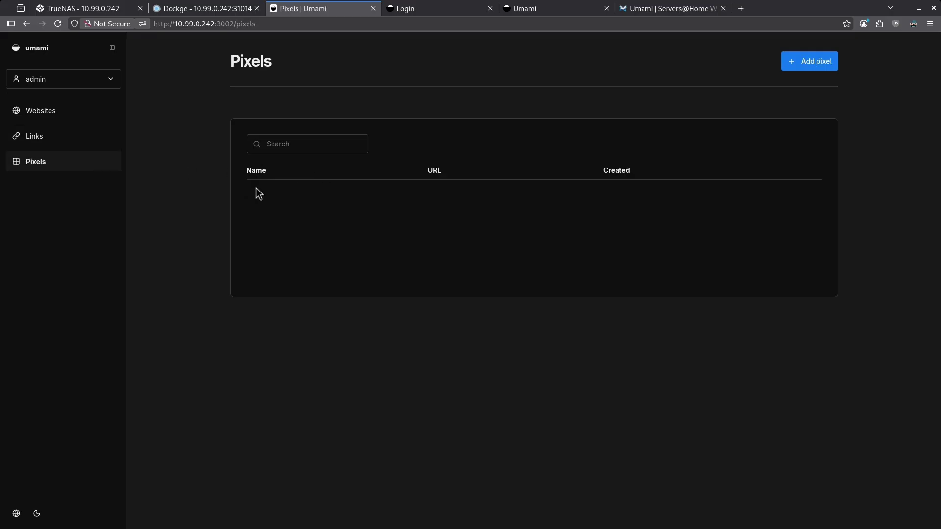
pyautogui.hotkey('alt', 'Left')
pyautogui.hotkey('alt', 'Left')
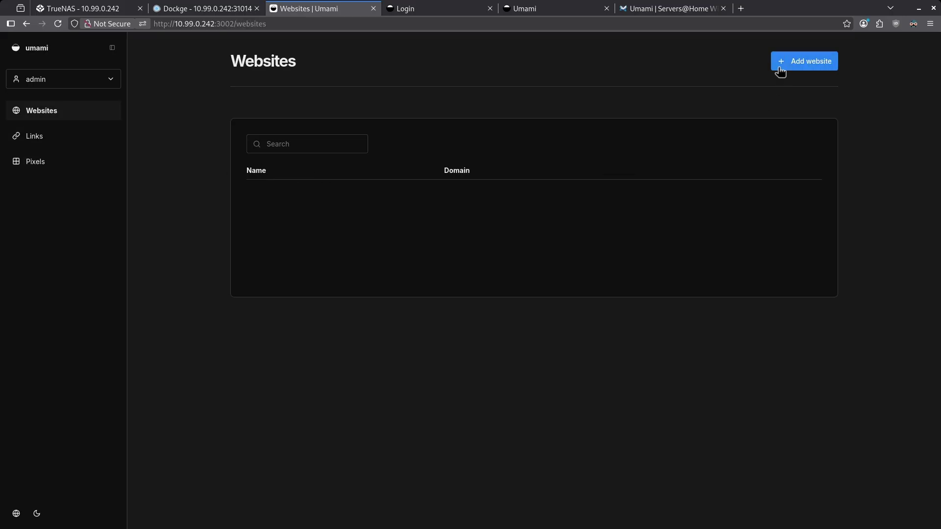
# - Add website serversathome-wiki with domain wiki.serversatho.me and save it
pyautogui.click(780, 71)
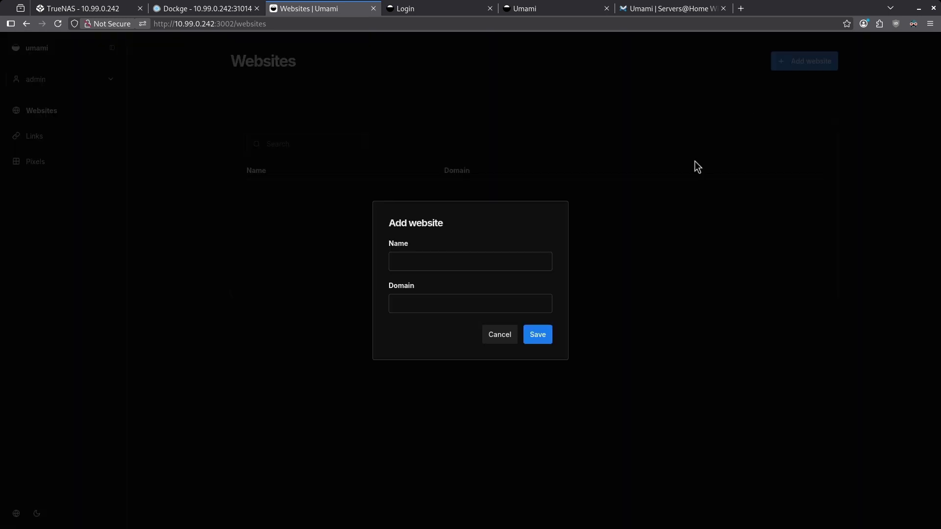
pyautogui.click(408, 268)
pyautogui.write('serversathom-wiki')
pyautogui.press('Tab')
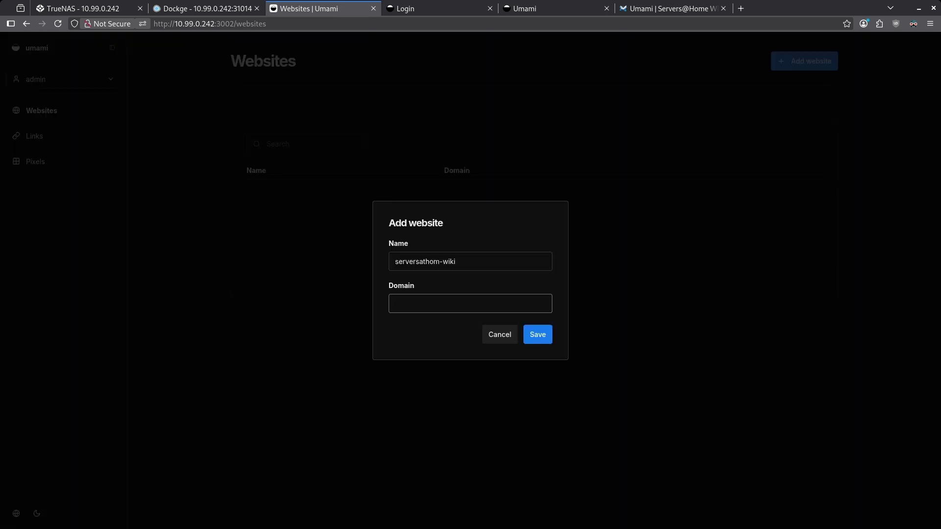
pyautogui.write('wiki.serversatho.me')
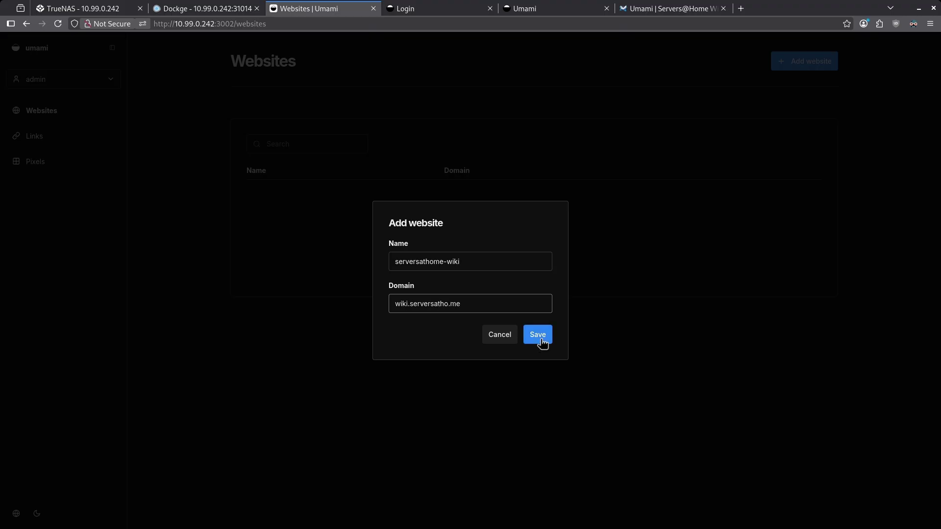
pyautogui.click(541, 338)
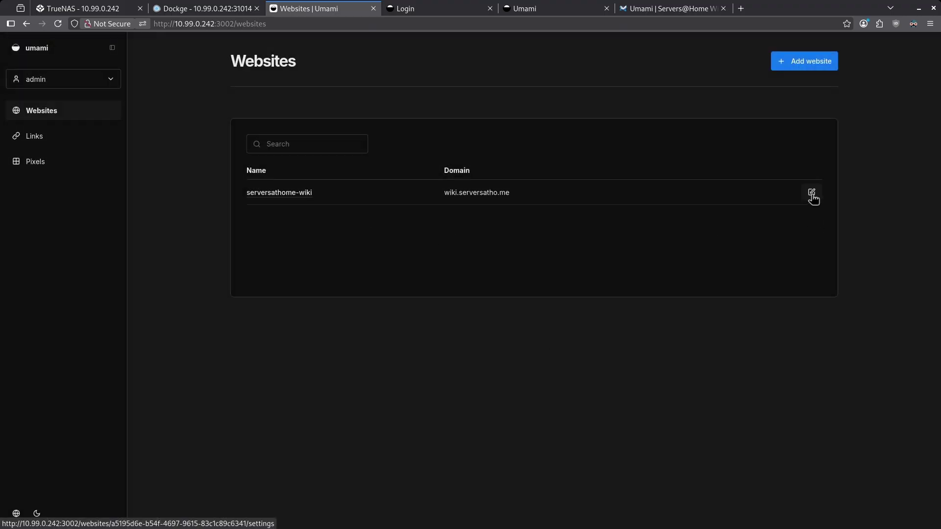
# - Open serversathome-wiki's settings and highlight the tracking code script meant for the HTML head
pyautogui.click(811, 194)
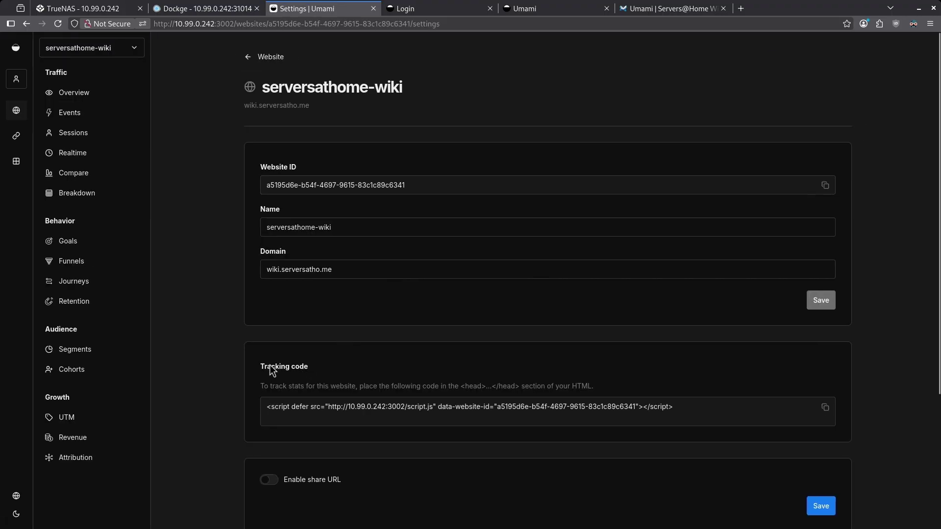
pyautogui.moveTo(261, 363); pyautogui.dragTo(309, 367)
pyautogui.scroll(-3, 365, 415)
pyautogui.moveTo(266, 307); pyautogui.dragTo(681, 307)
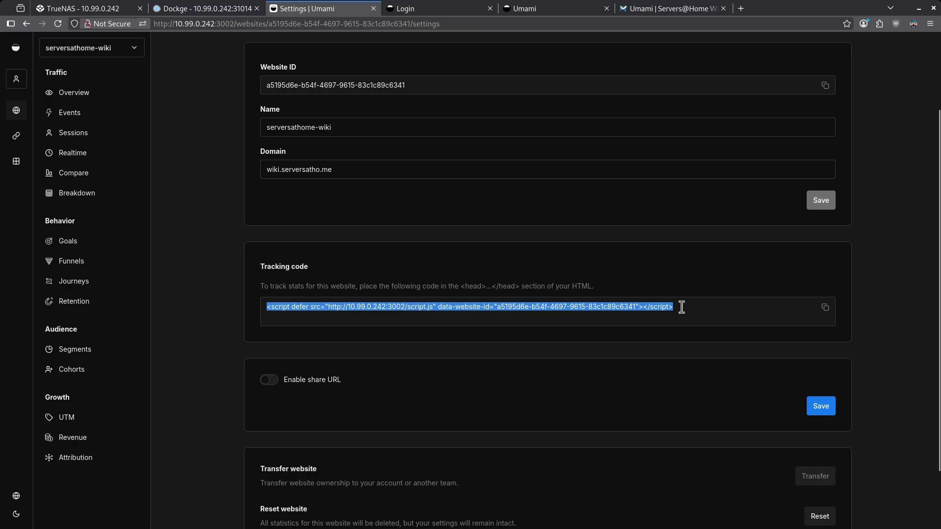
pyautogui.moveTo(462, 286); pyautogui.dragTo(588, 286)
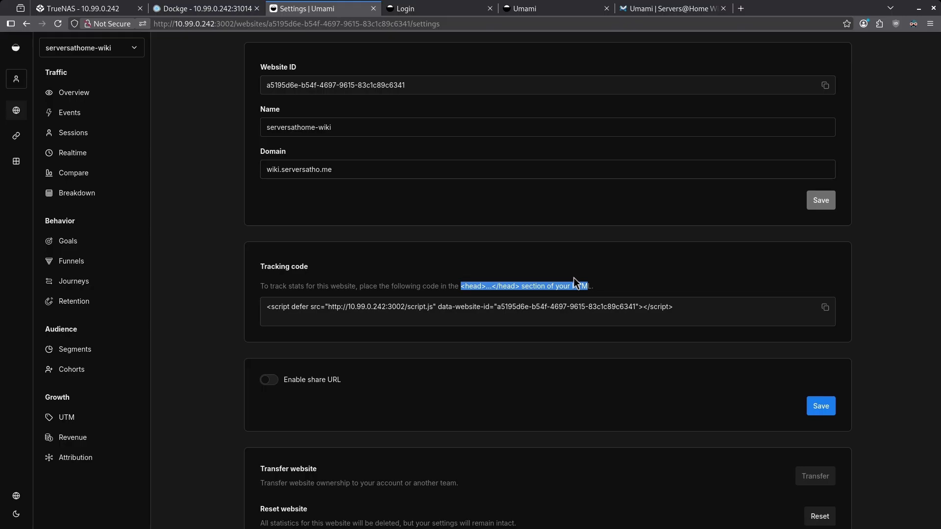
pyautogui.click(376, 270)
pyautogui.scroll(2, 342, 328)
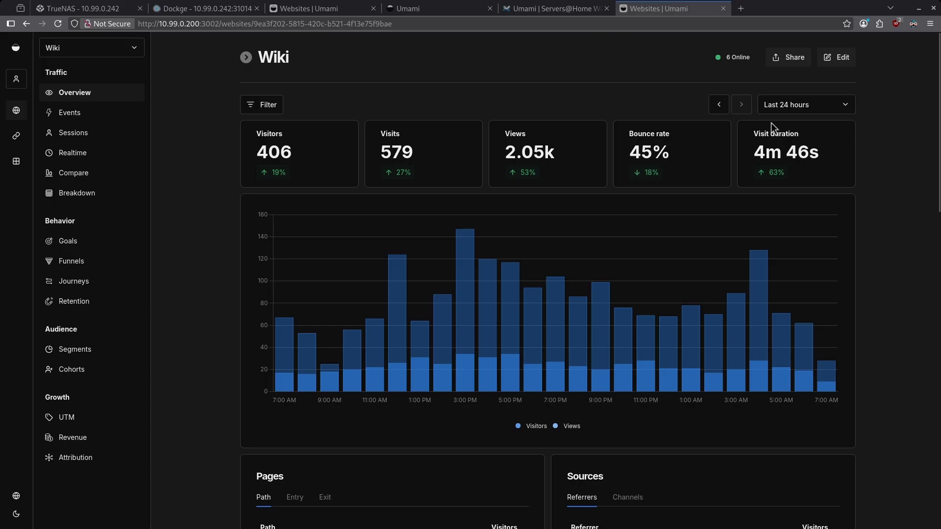
# - Set the Wiki overview to Last 7 days and check its Entry and Exit page lists
pyautogui.click(826, 107)
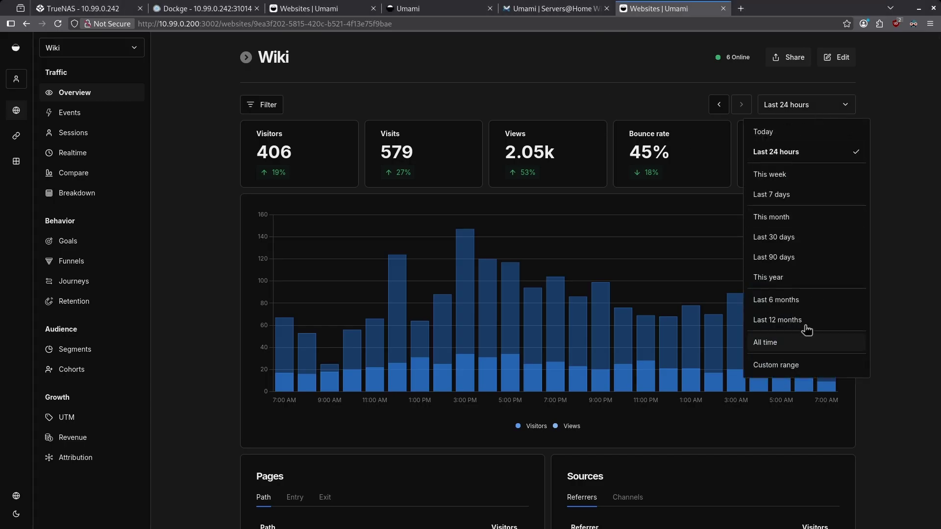
pyautogui.click(795, 195)
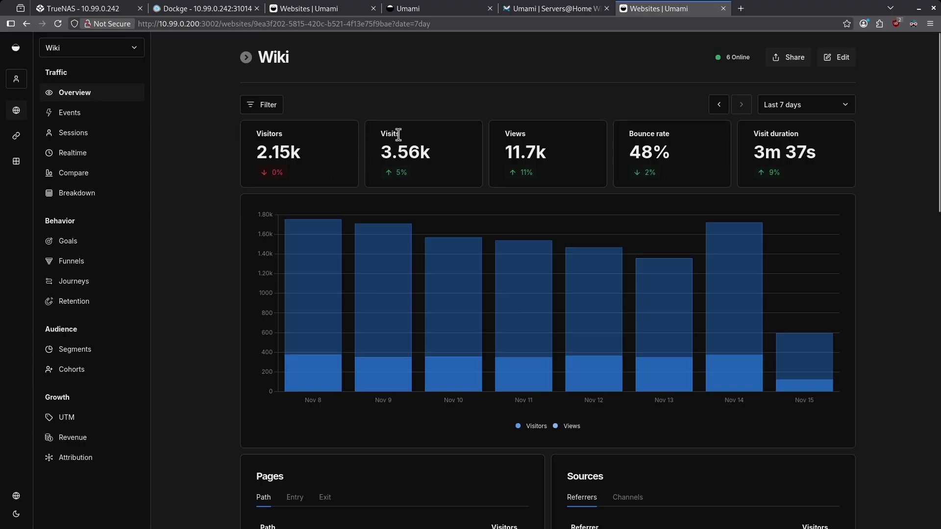
pyautogui.scroll(-5, 239, 261)
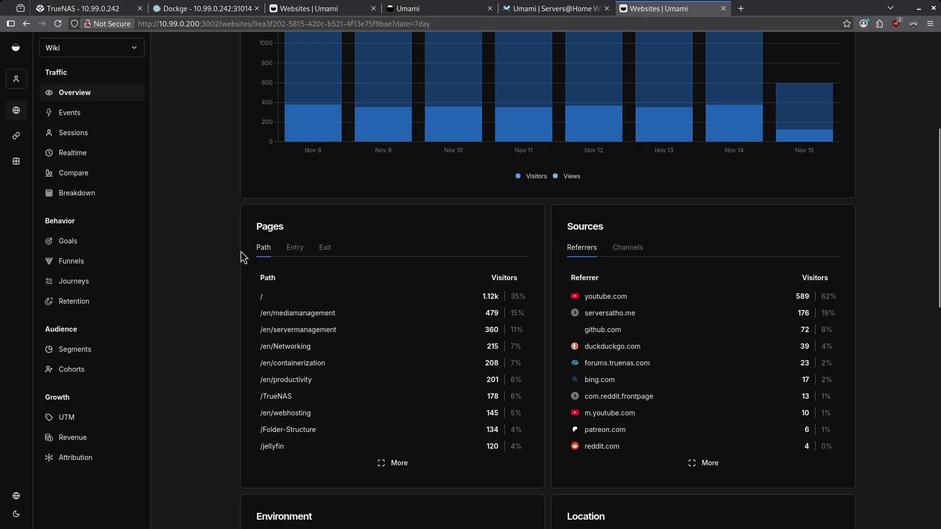
pyautogui.click(295, 248)
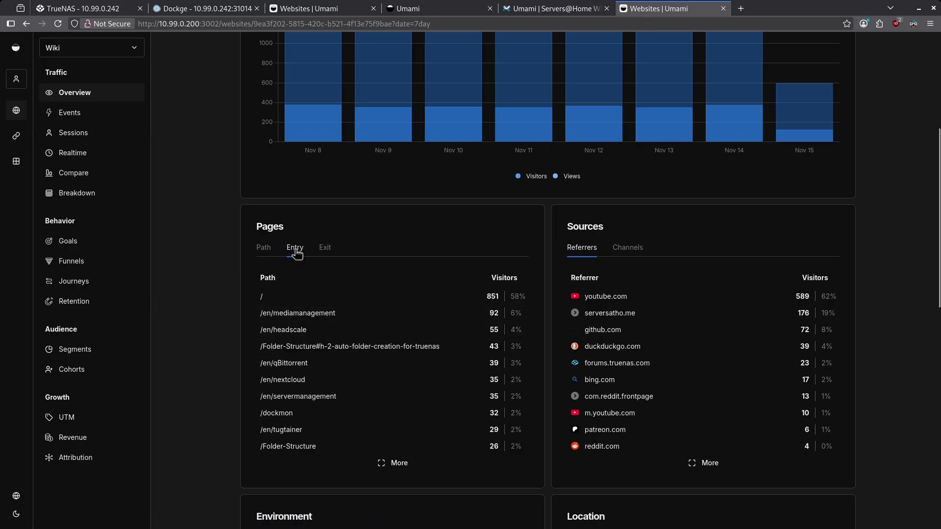
pyautogui.click(326, 249)
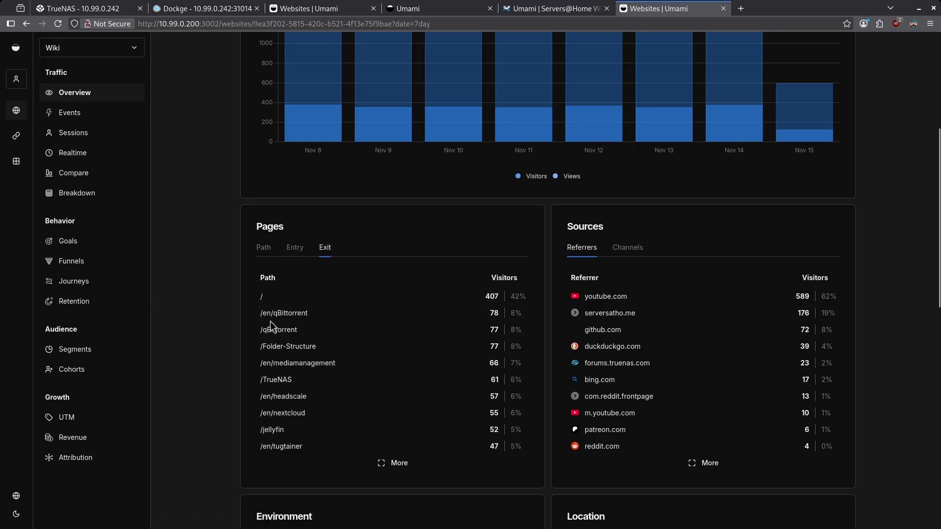
pyautogui.click(263, 247)
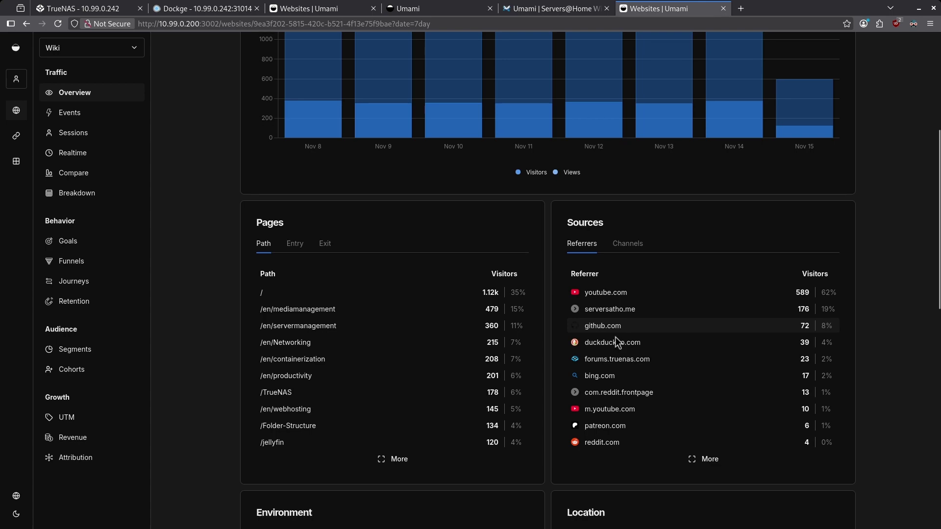
# - Scroll through the sources and visitor map for the last 7 days
pyautogui.scroll(-6, 615, 337)
pyautogui.scroll(-6, 676, 180)
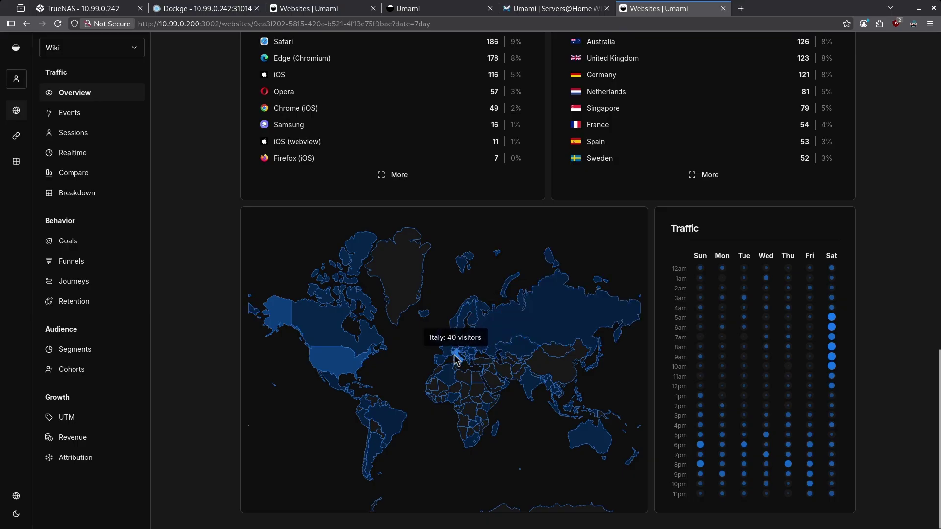
pyautogui.hotkey('alt', 'Left')
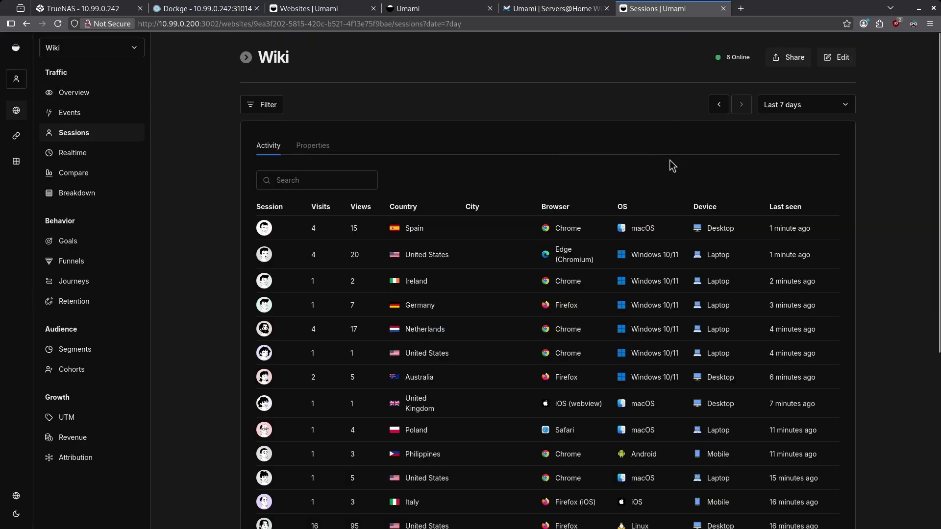
# - Scroll through the Wiki site's visitor sessions table
pyautogui.scroll(-5, 639, 227)
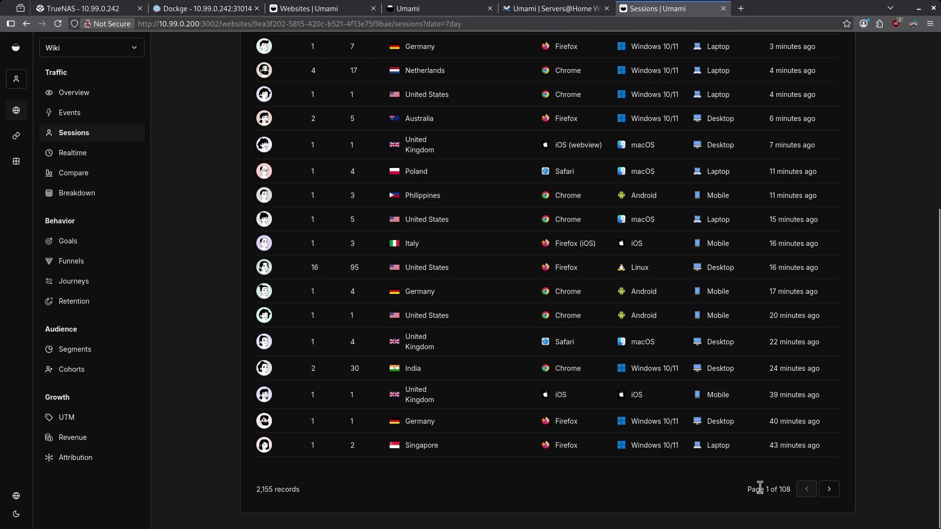
pyautogui.scroll(3, 657, 294)
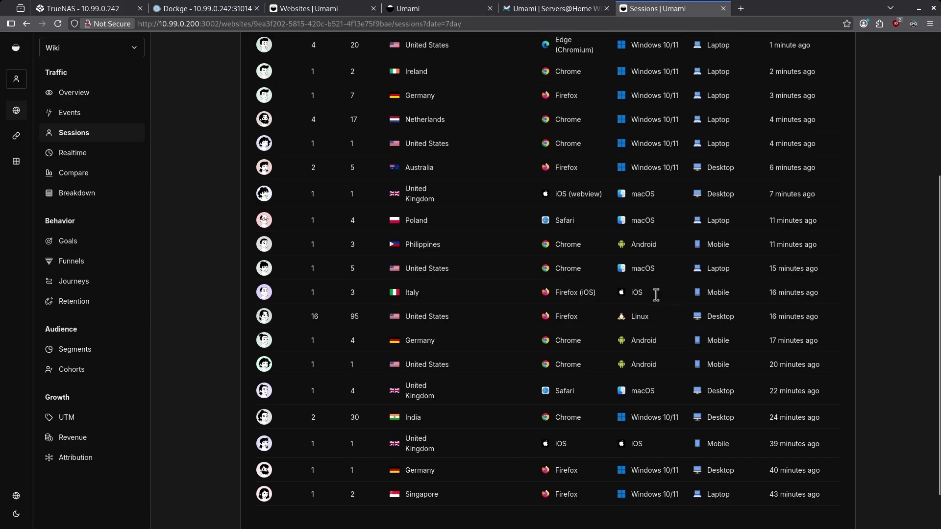
pyautogui.scroll(2, 658, 301)
# - Review the Realtime view's activity, pages and countries
pyautogui.click(101, 160)
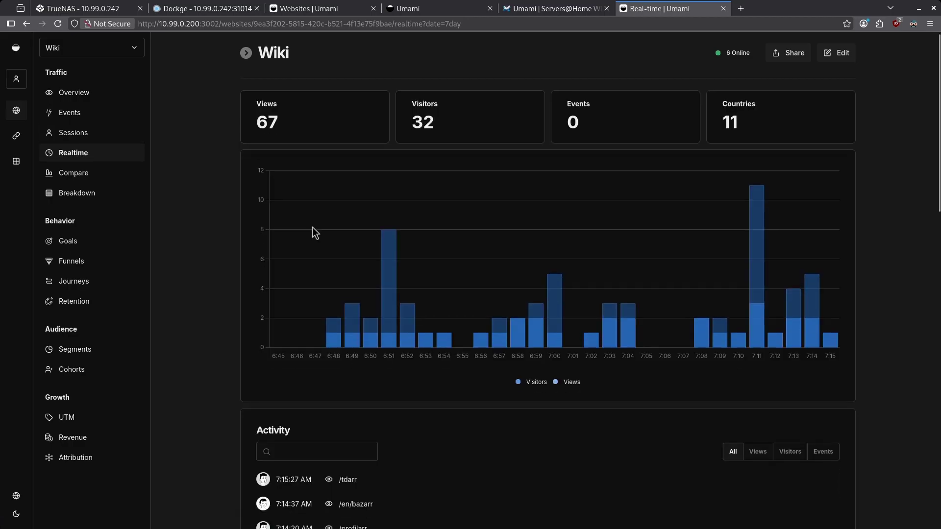
pyautogui.scroll(-5, 293, 225)
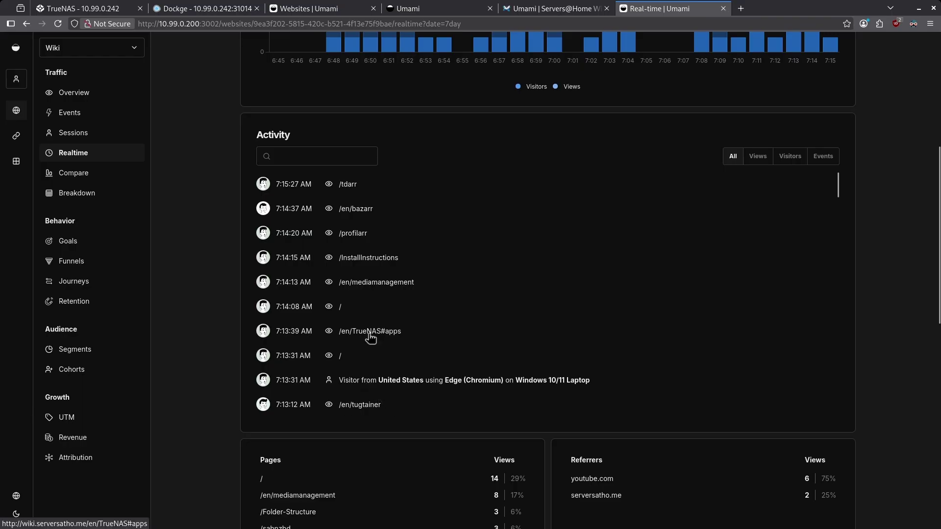
pyautogui.scroll(-7, 377, 297)
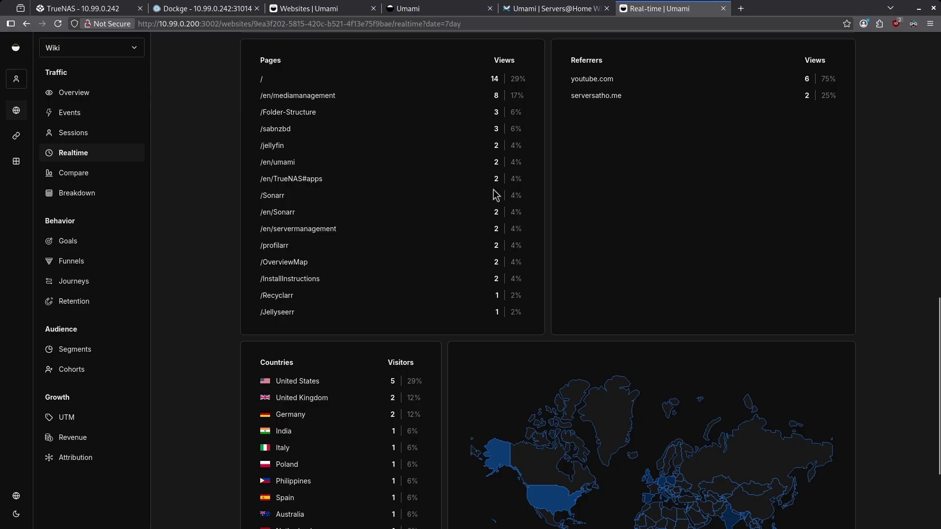
pyautogui.scroll(-3, 188, 403)
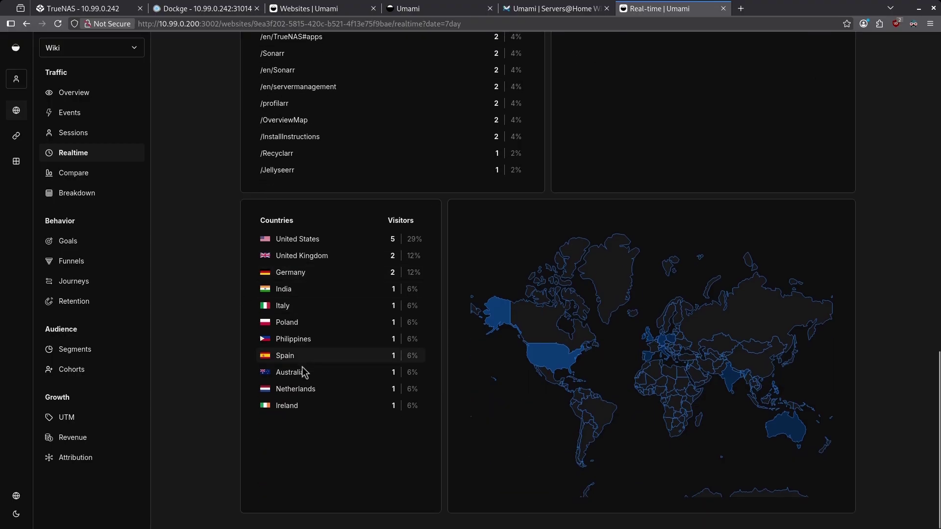
pyautogui.click(105, 175)
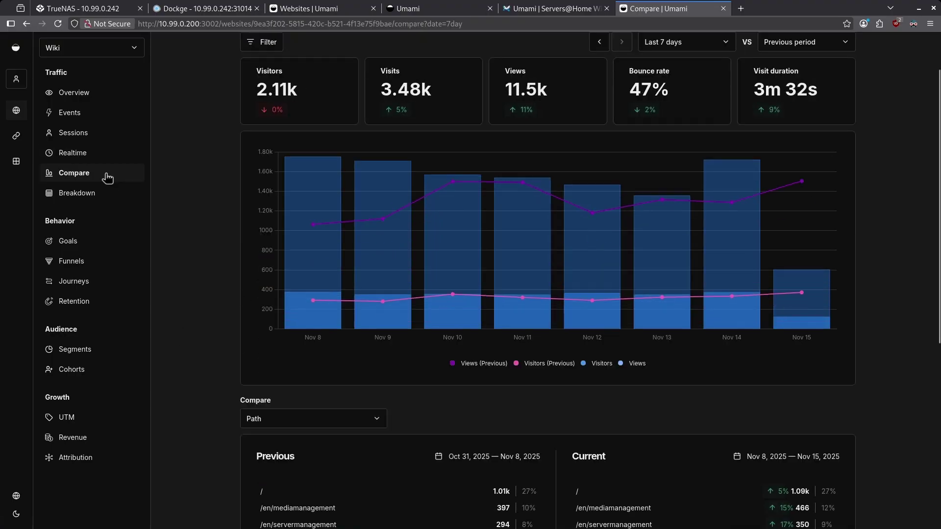
# - Break the last-7-days versus previous-period comparison down by Browsers
pyautogui.scroll(-7, 229, 240)
pyautogui.click(299, 104)
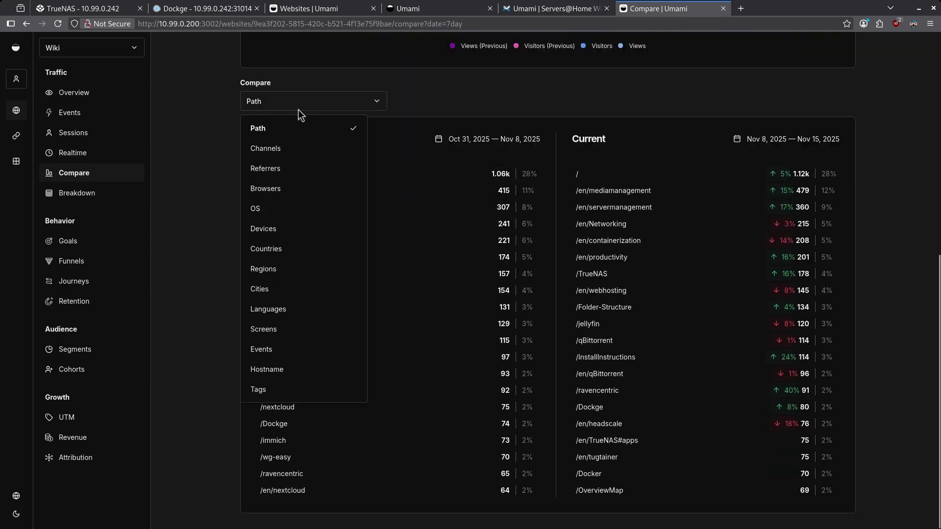
pyautogui.click(273, 190)
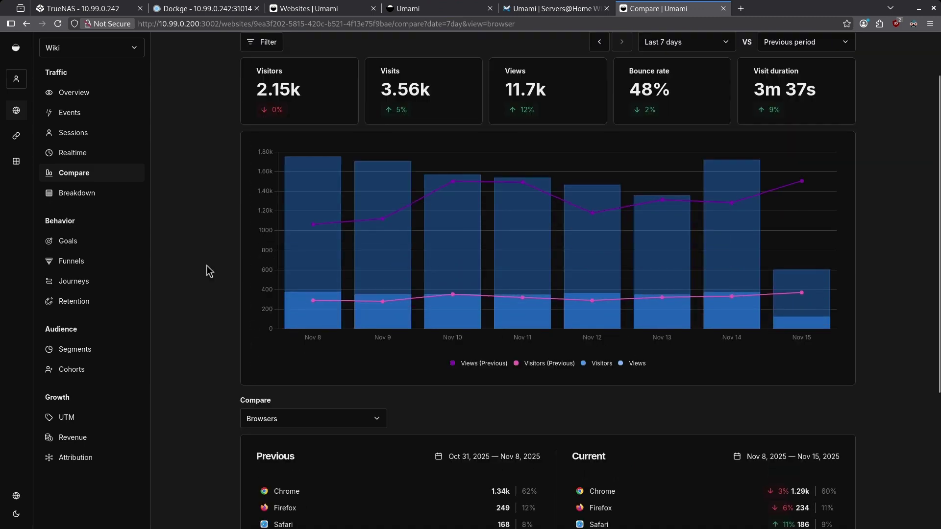
pyautogui.scroll(1, 207, 266)
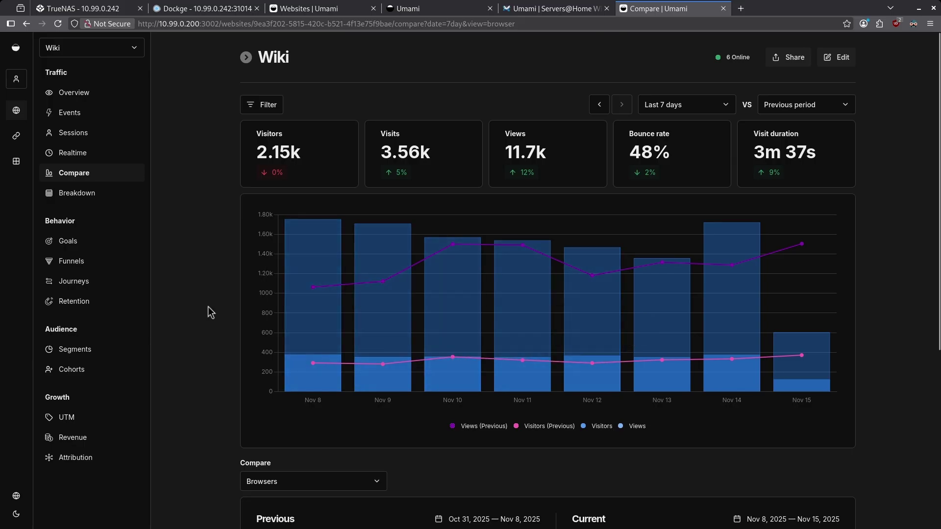
pyautogui.hotkey('alt', 'Left')
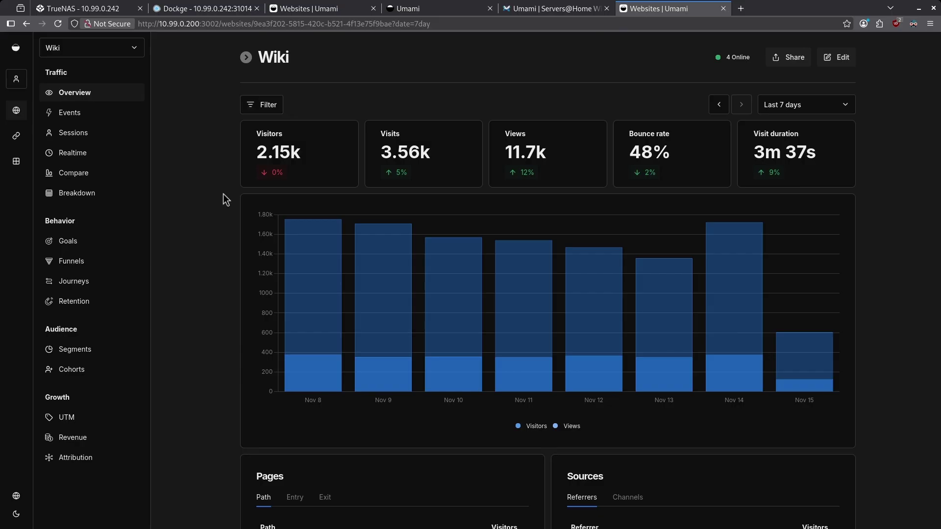
# - Go back to the Wiki overview showing the last 24 hours
pyautogui.hotkey('alt', 'Left')
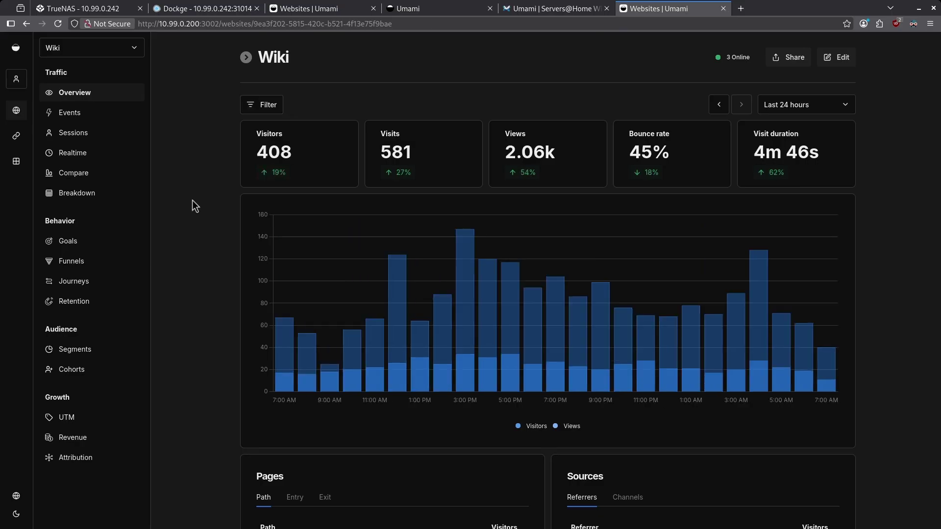